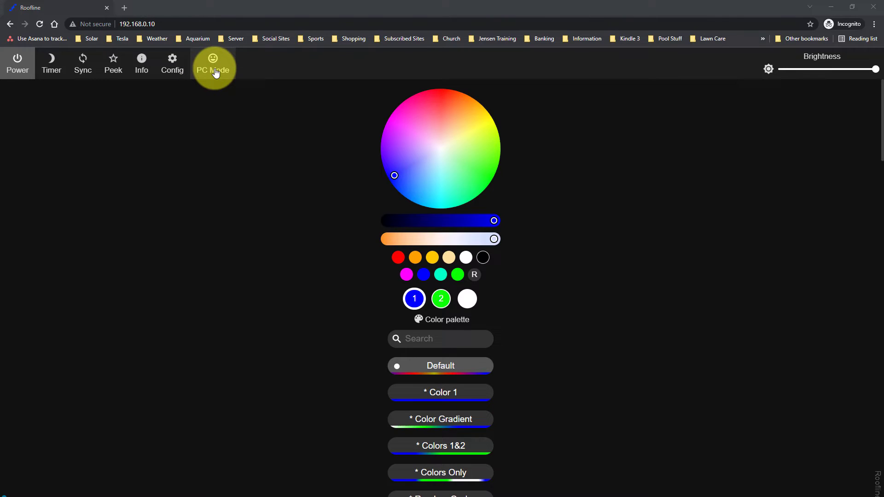
Switch to PC Mode so colours, effects, segments and presets sit side by side
{"action": "left_click", "coordinate": [215, 71]}
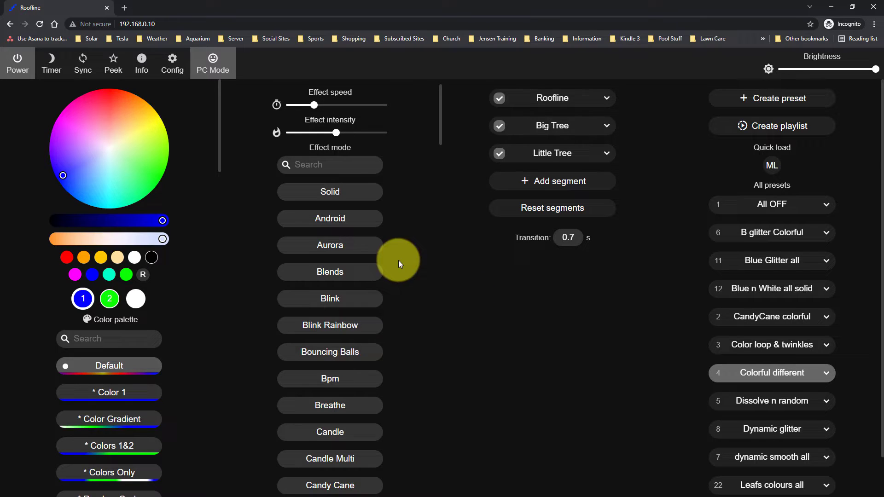
Go to Config > LED Preferences to see the two outputs: 250 LEDs on GPIO 3 and 300 on GPIO 16
{"action": "left_click", "coordinate": [174, 74]}
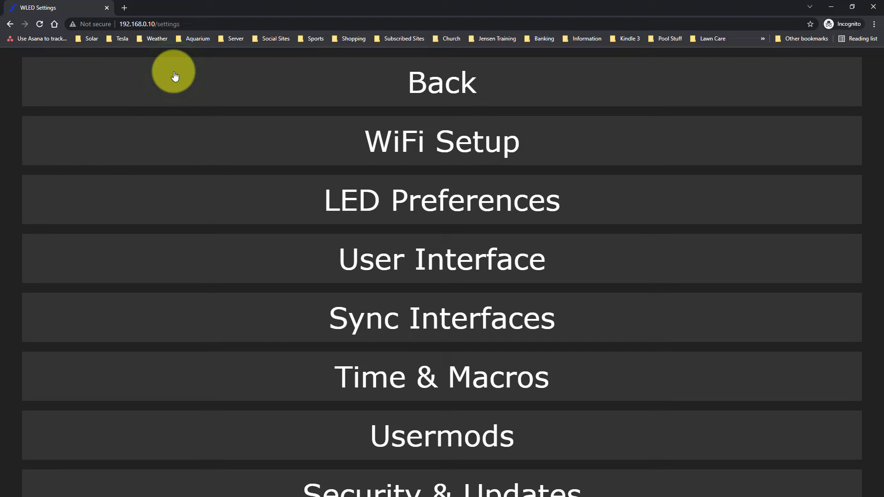
{"action": "left_click", "coordinate": [442, 204]}
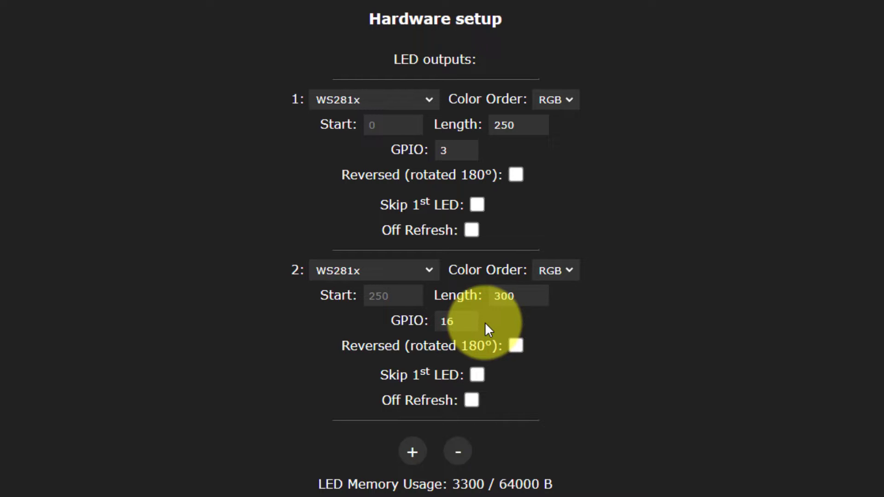
Replace LED output 2 with a fresh WS281x output using RGB colour order
{"action": "left_click", "coordinate": [461, 455]}
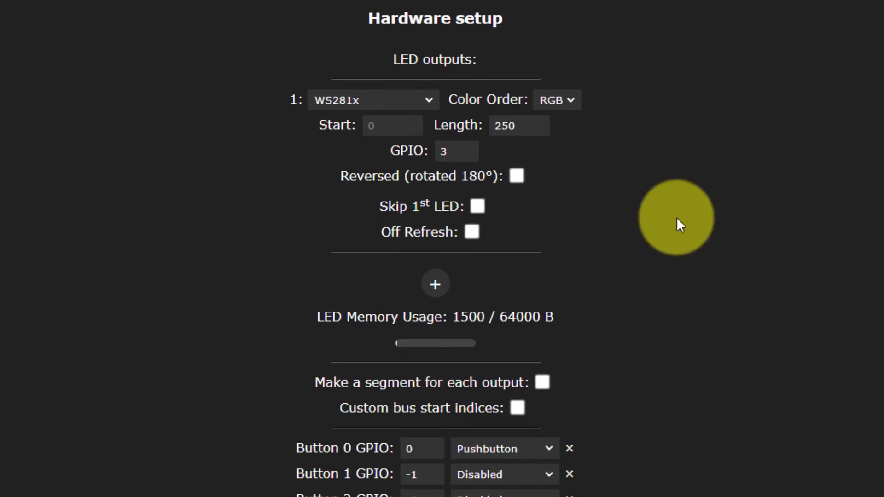
{"action": "left_click", "coordinate": [435, 284]}
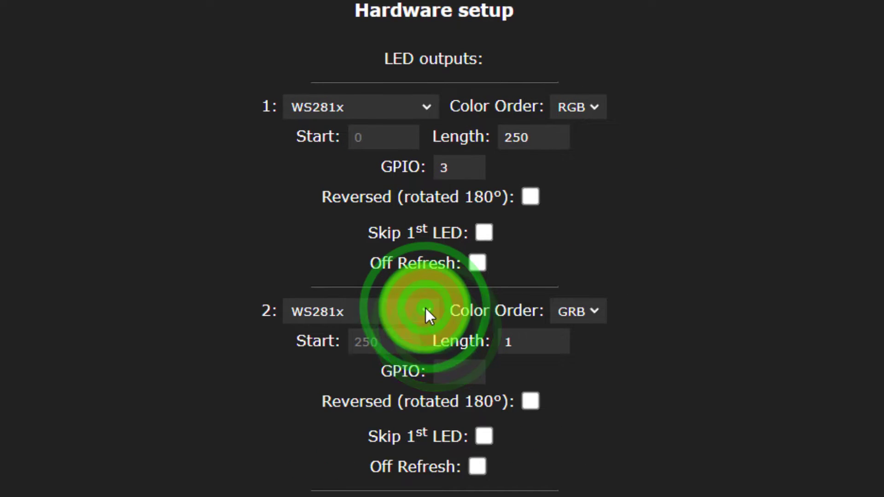
{"action": "left_click", "coordinate": [426, 313]}
{"action": "left_click", "coordinate": [331, 331]}
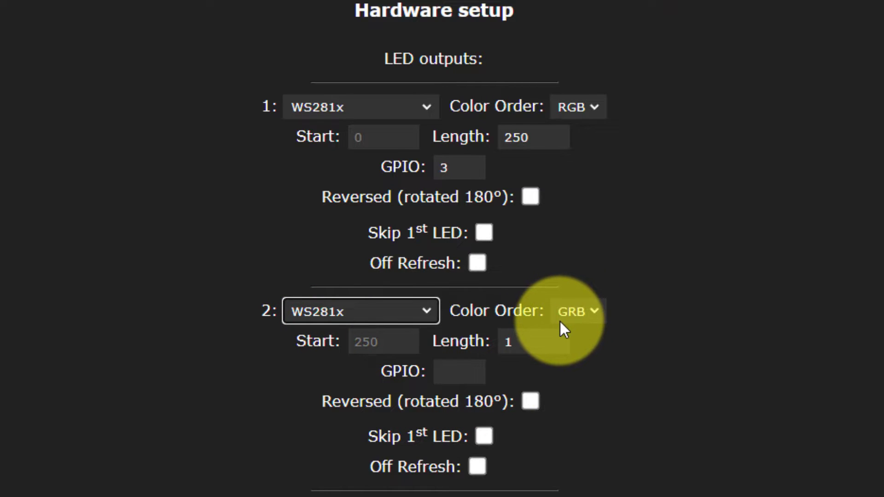
{"action": "left_click", "coordinate": [595, 310]}
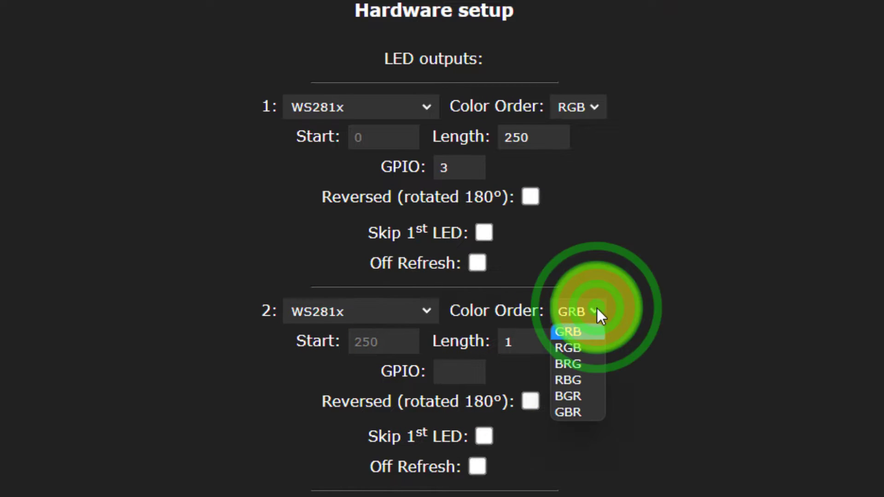
{"action": "left_click", "coordinate": [571, 348]}
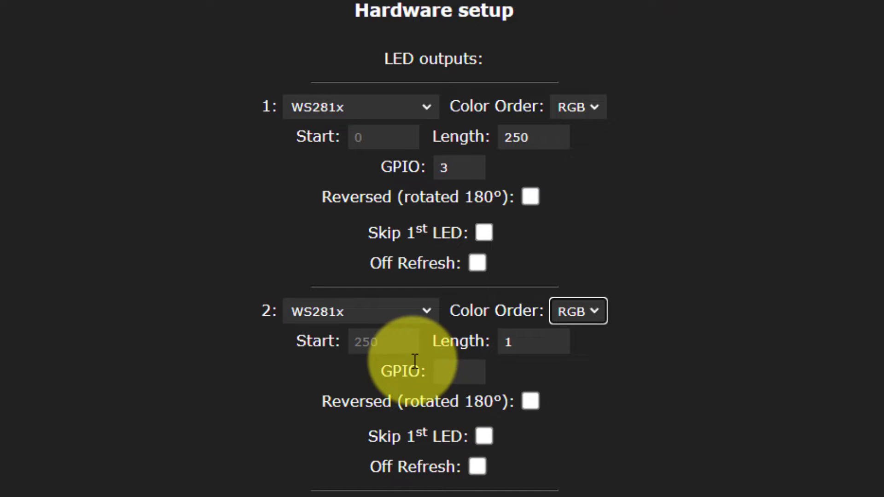
{"action": "left_click", "coordinate": [386, 342]}
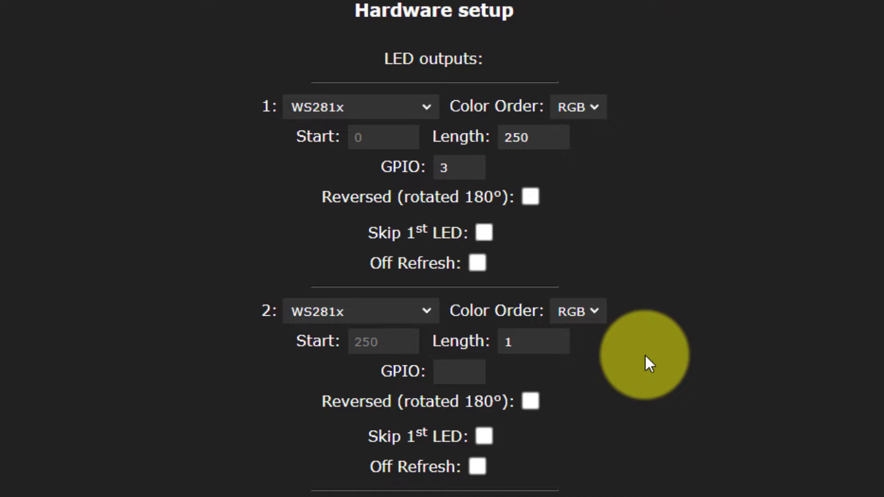
Set output 2's length to 300 LEDs on GPIO 16, for 550 LEDs in total
{"action": "left_click", "coordinate": [518, 343]}
{"action": "double_click", "coordinate": [518, 342]}
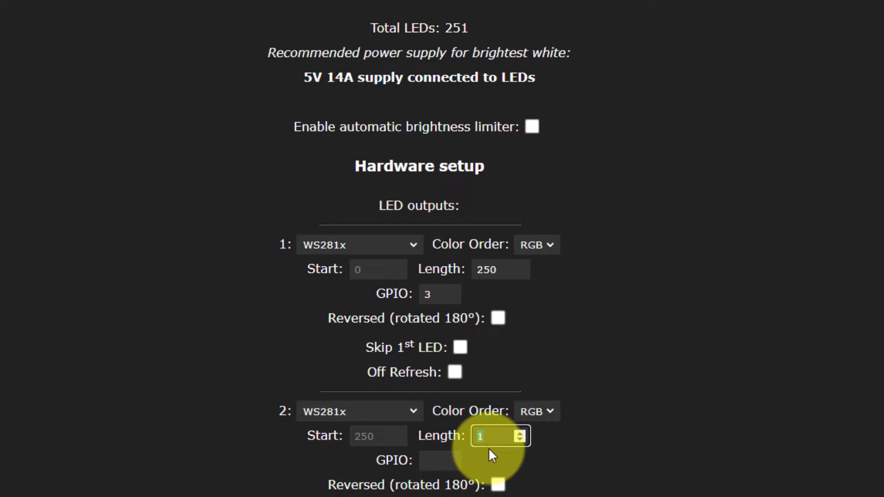
{"action": "type", "text": "300"}
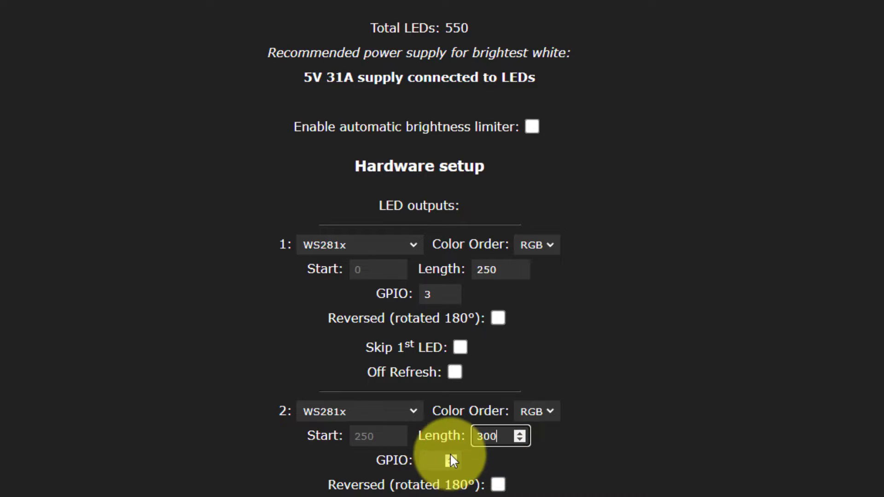
{"action": "left_click", "coordinate": [429, 459]}
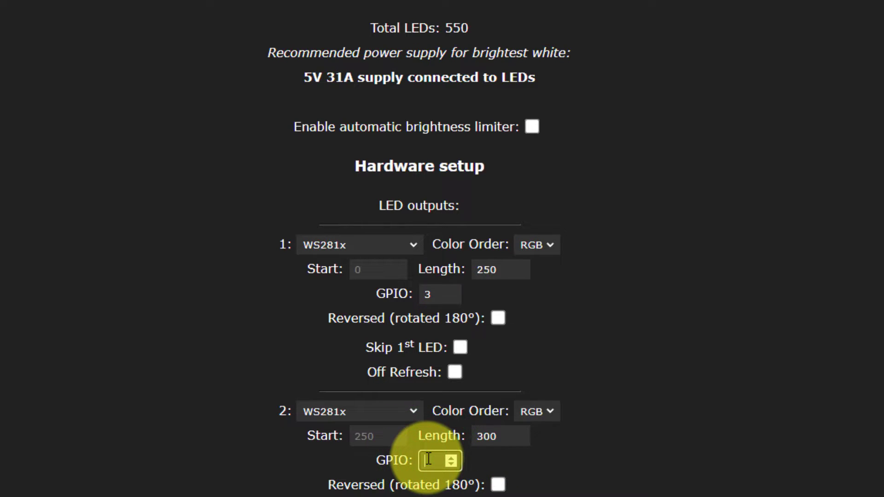
{"action": "type", "text": "16"}
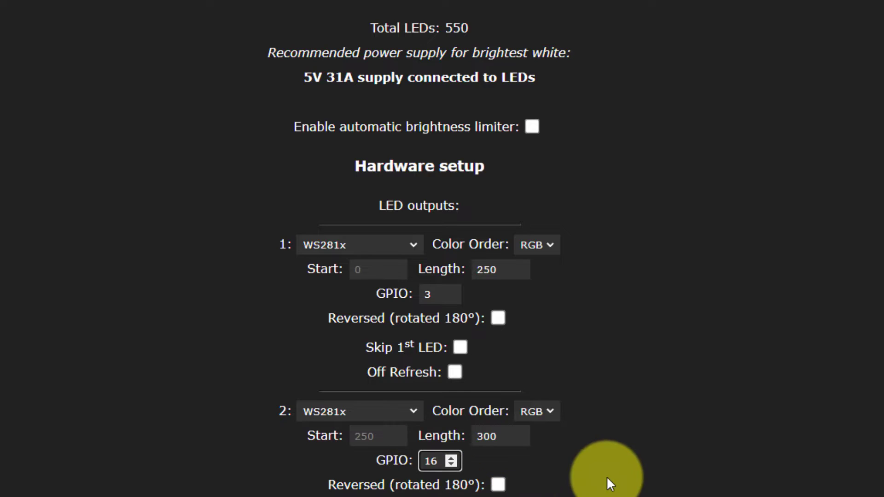
{"action": "left_click", "coordinate": [608, 482]}
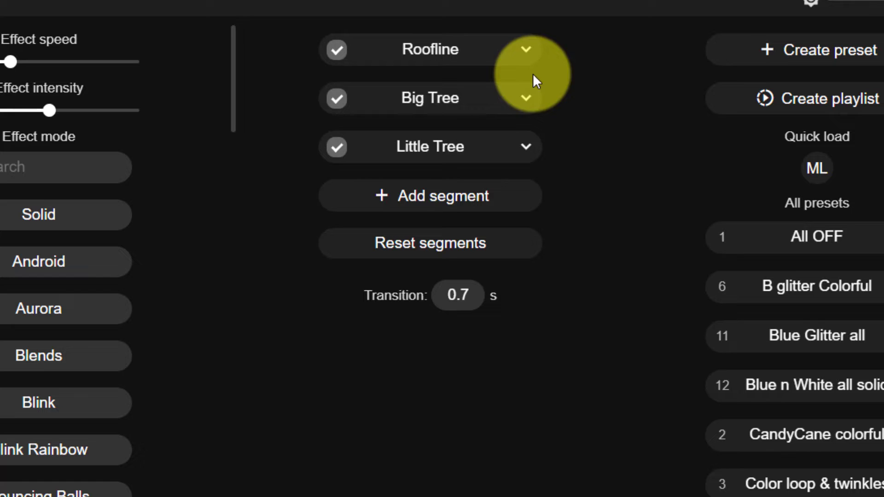
{"action": "left_click", "coordinate": [526, 56]}
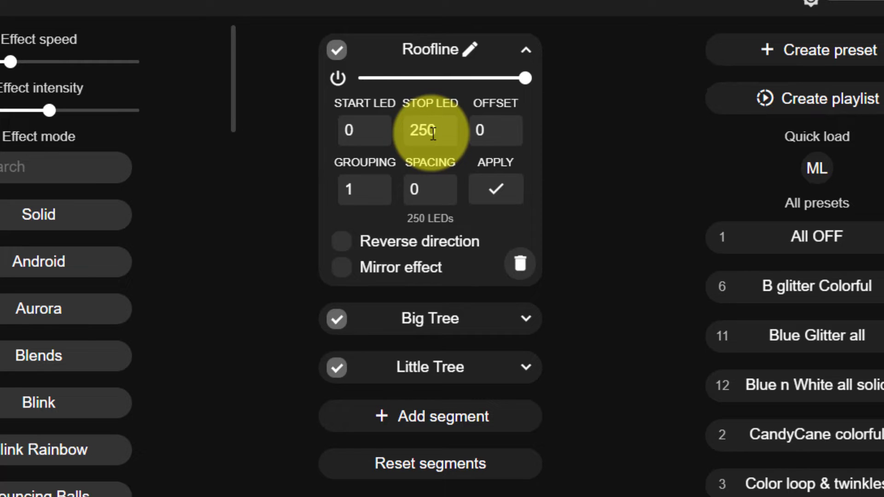
{"action": "left_click", "coordinate": [528, 52]}
{"action": "left_click", "coordinate": [526, 99]}
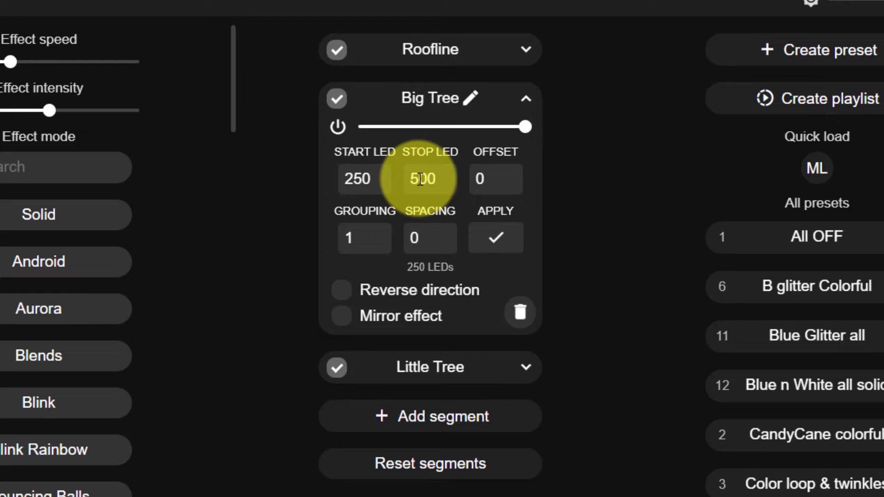
{"action": "left_click", "coordinate": [532, 99]}
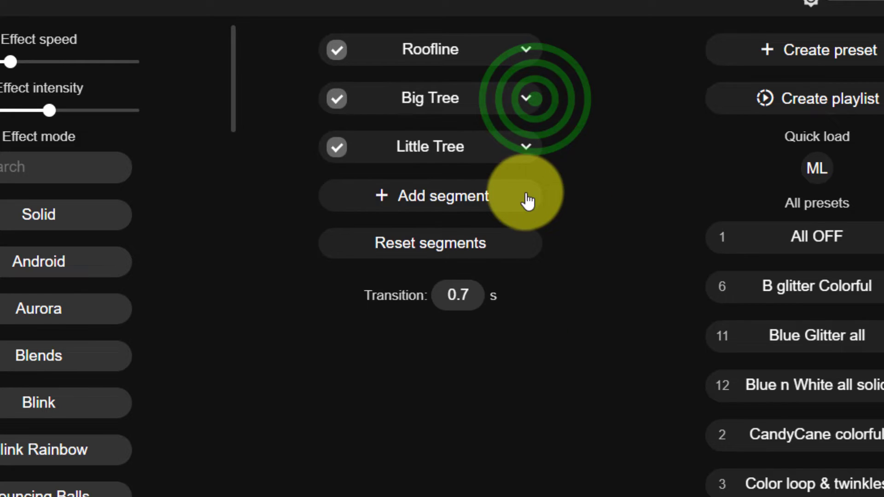
{"action": "left_click", "coordinate": [530, 147]}
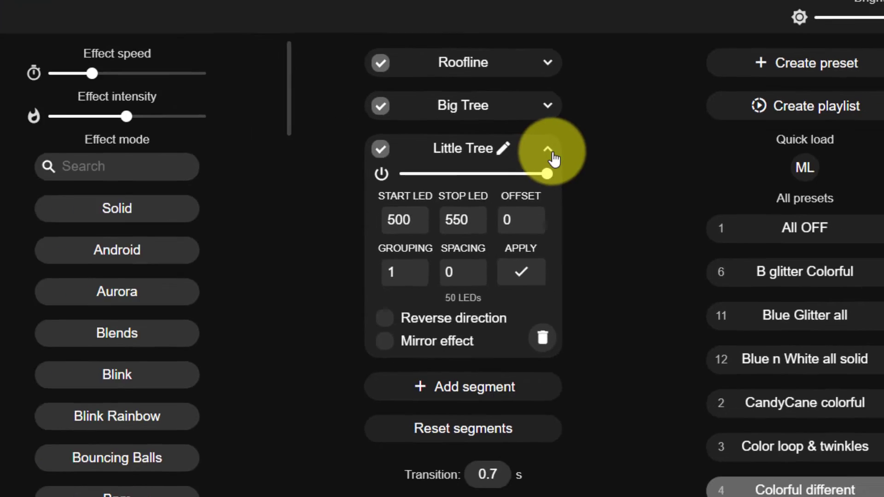
{"action": "left_click", "coordinate": [528, 151]}
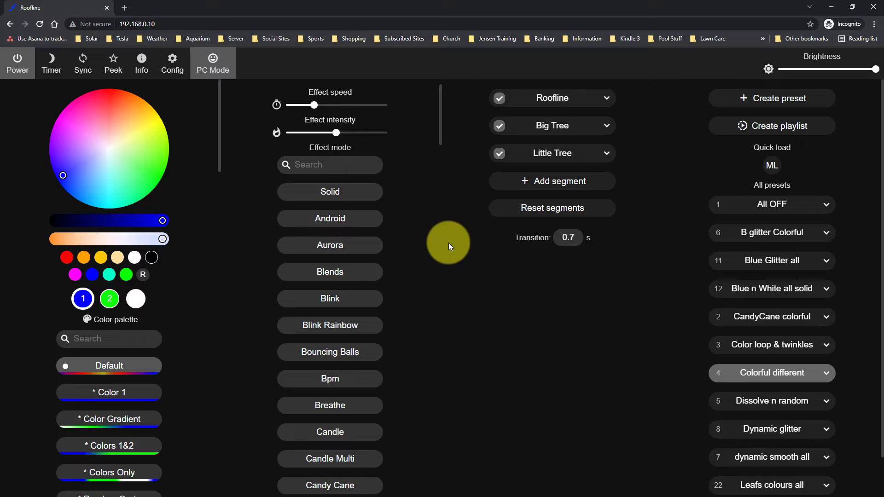
Uncheck the Roofline, Big Tree and Little Tree segment checkboxes
{"action": "left_click_drag", "start_coordinate": [440, 131], "coordinate": [442, 253]}
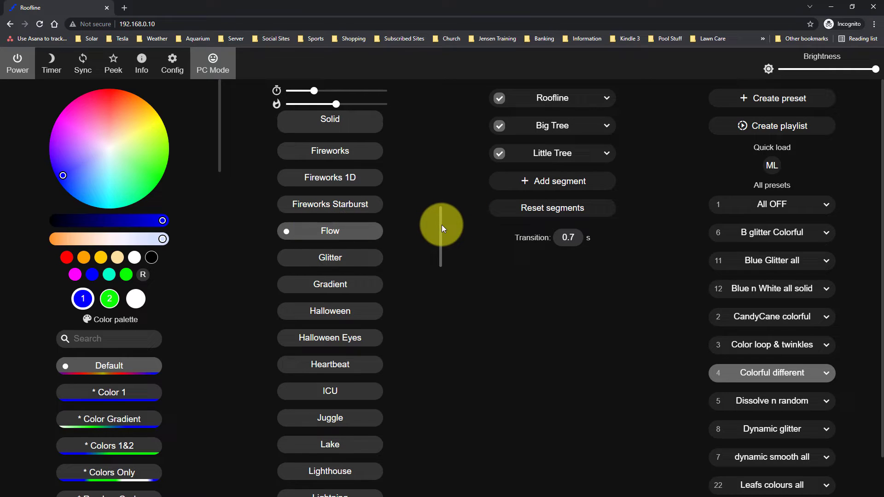
{"action": "left_click_drag", "start_coordinate": [441, 224], "coordinate": [424, 171]}
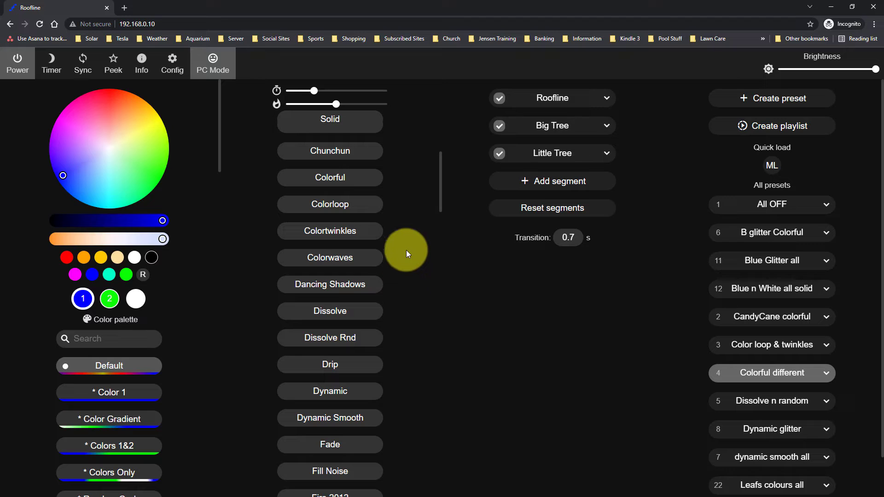
{"action": "scroll", "coordinate": [420, 196], "scroll_direction": "down", "scroll_amount": 15}
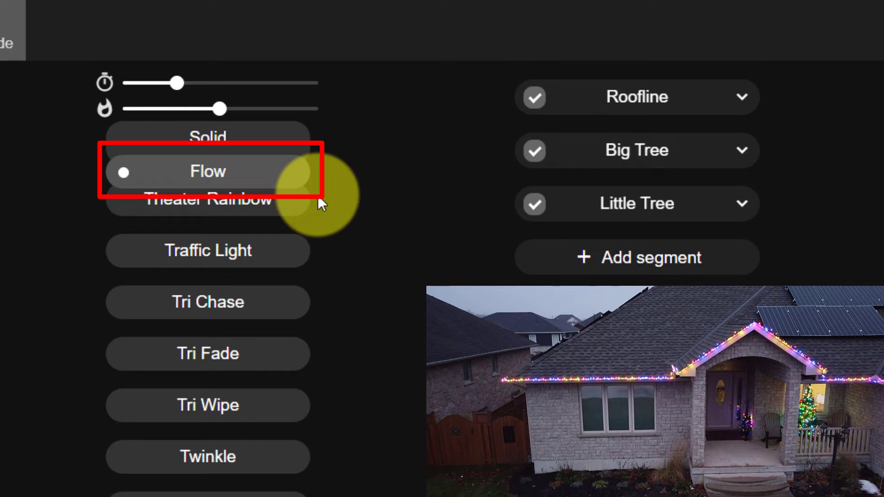
{"action": "left_click", "coordinate": [535, 97]}
{"action": "left_click", "coordinate": [535, 150]}
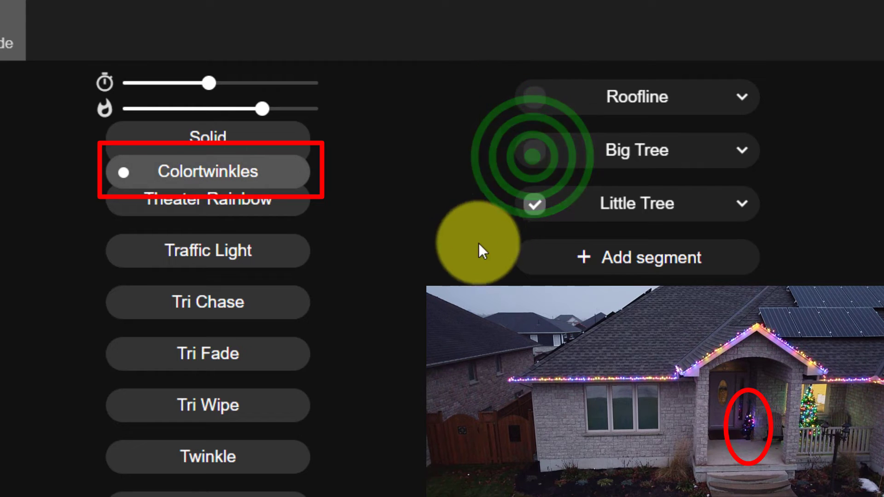
{"action": "left_click", "coordinate": [533, 205]}
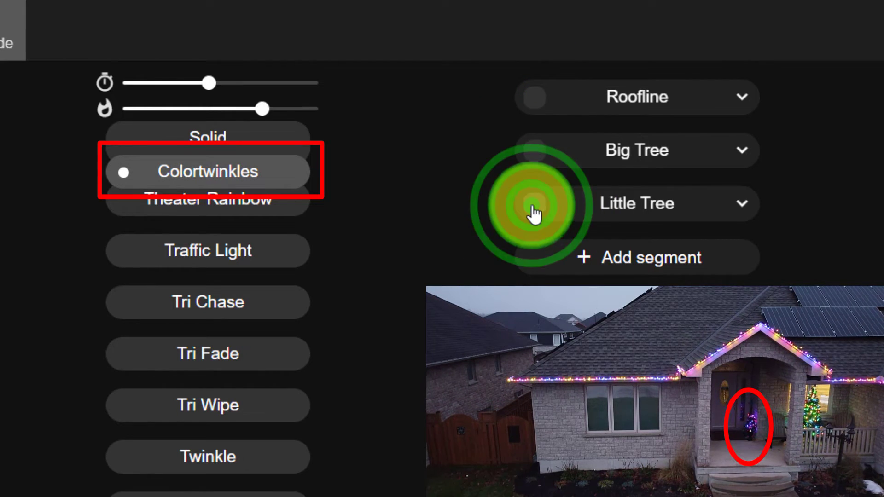
{"action": "left_click", "coordinate": [536, 151]}
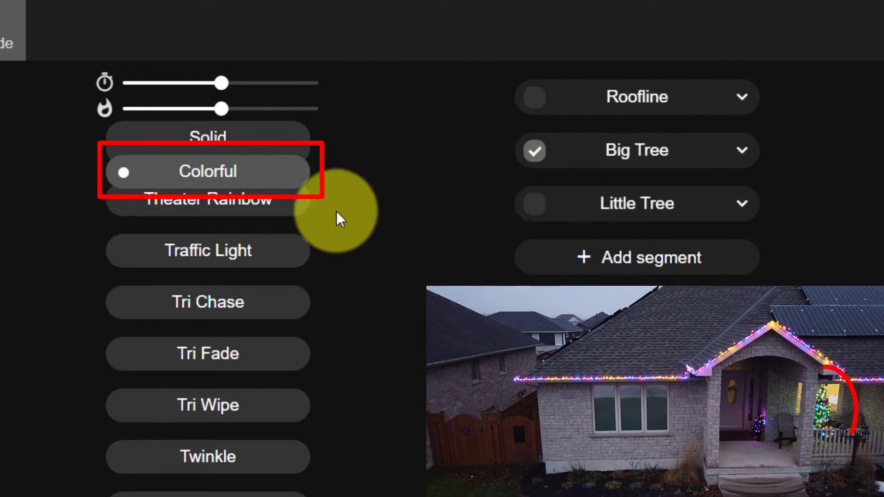
{"action": "left_click", "coordinate": [532, 152]}
{"action": "left_click", "coordinate": [531, 105]}
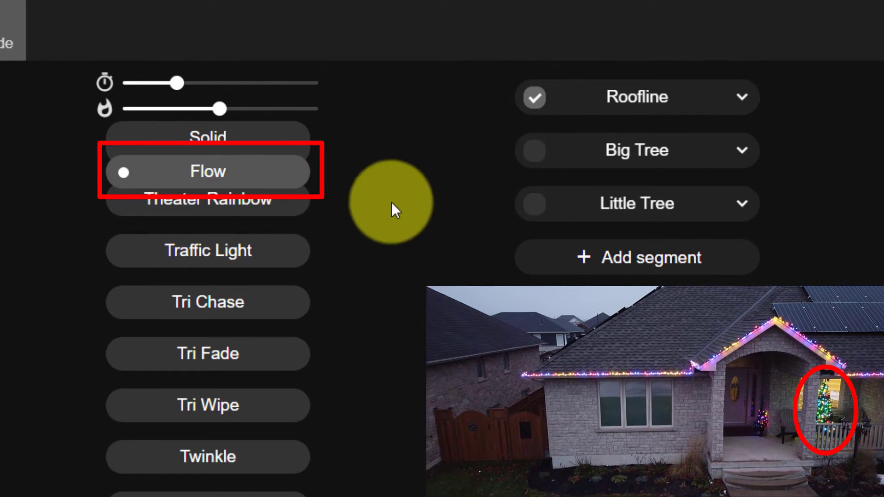
{"action": "left_click", "coordinate": [533, 151]}
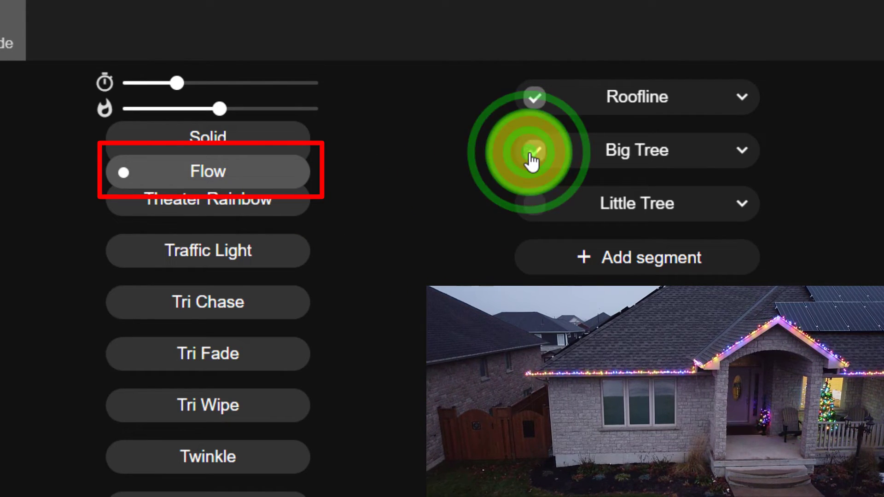
{"action": "left_click", "coordinate": [533, 101]}
{"action": "left_click", "coordinate": [531, 203]}
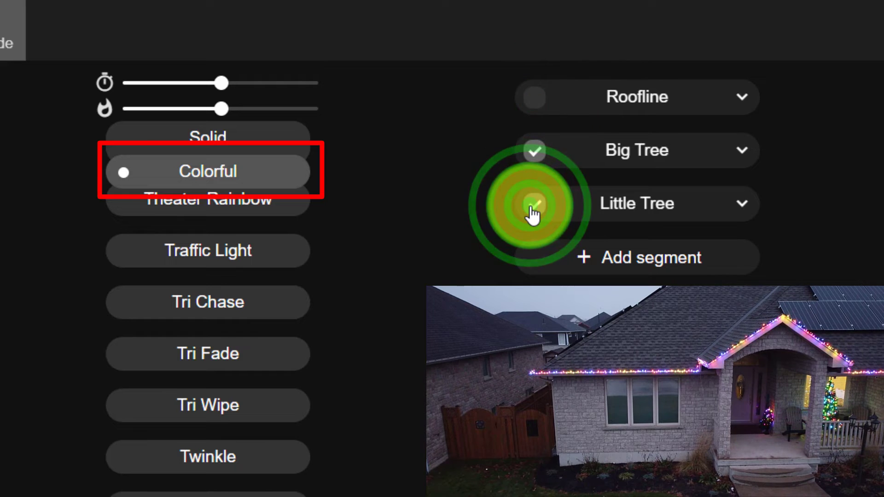
{"action": "left_click", "coordinate": [534, 151]}
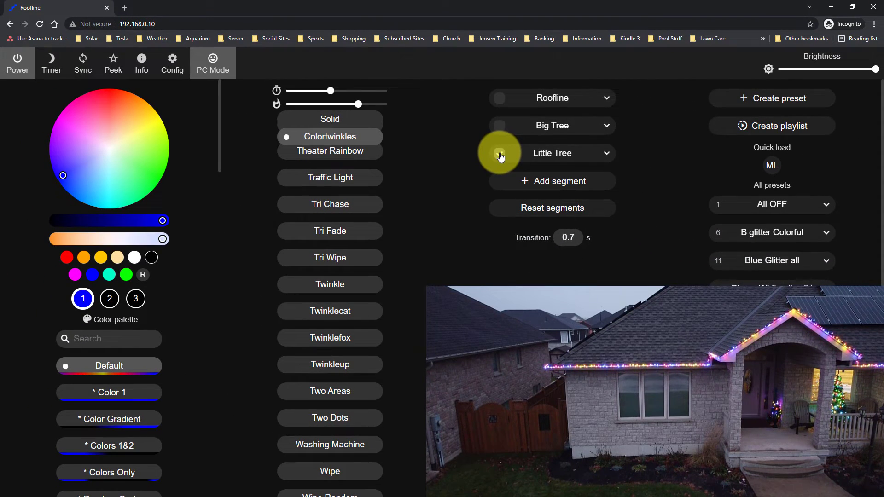
Apply Tri Chase to Little Tree alone, then Washing Machine to Big Tree alone
{"action": "left_click", "coordinate": [500, 155]}
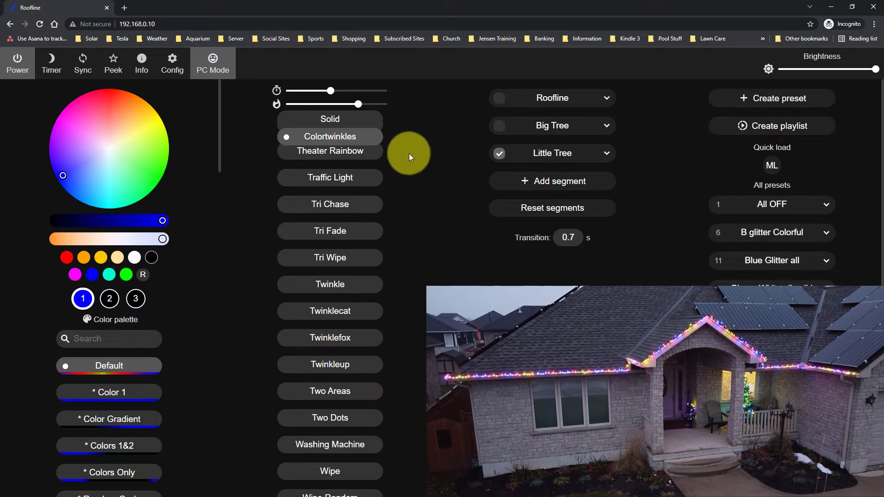
{"action": "left_click", "coordinate": [333, 203]}
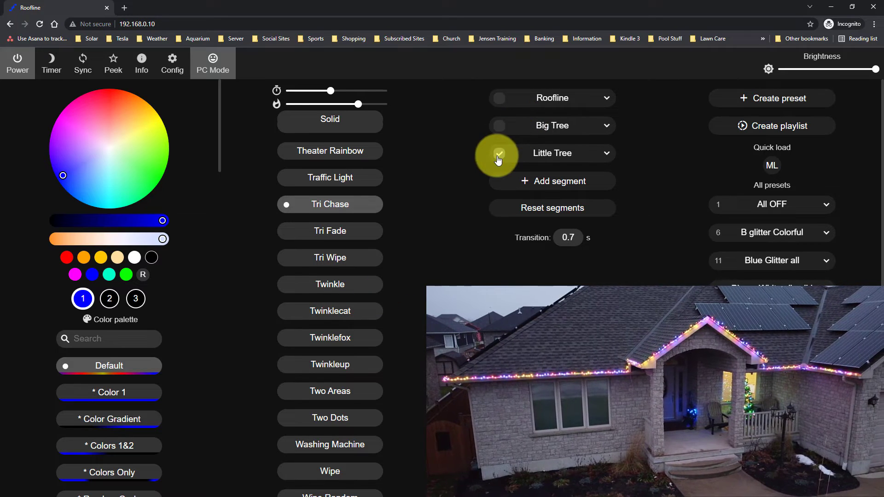
{"action": "left_click", "coordinate": [499, 154]}
{"action": "left_click", "coordinate": [499, 126]}
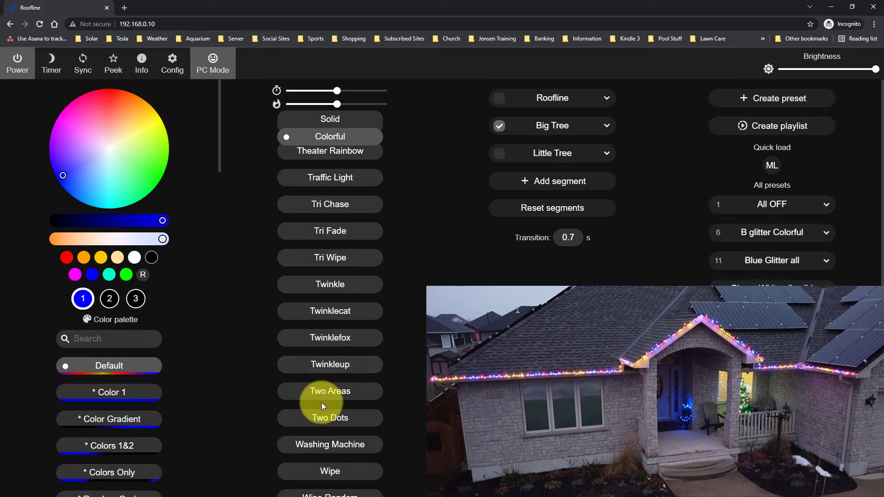
{"action": "left_click", "coordinate": [327, 442]}
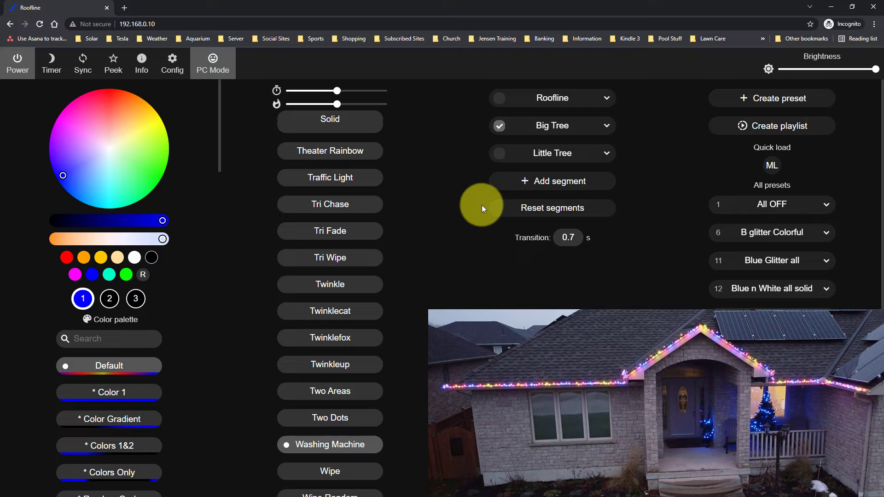
Add Little Tree, then Roofline, to the Big Tree selection, applying Tri Fade to each
{"action": "left_click", "coordinate": [499, 153]}
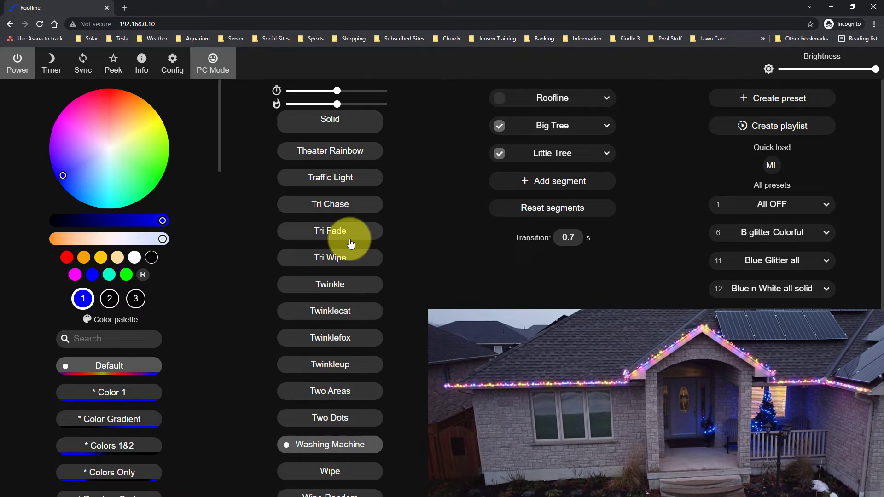
{"action": "left_click", "coordinate": [333, 231]}
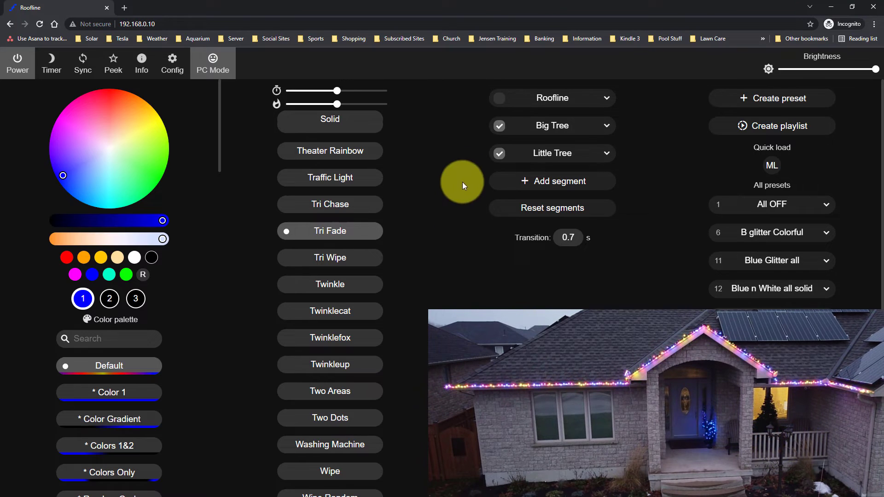
{"action": "left_click", "coordinate": [499, 99]}
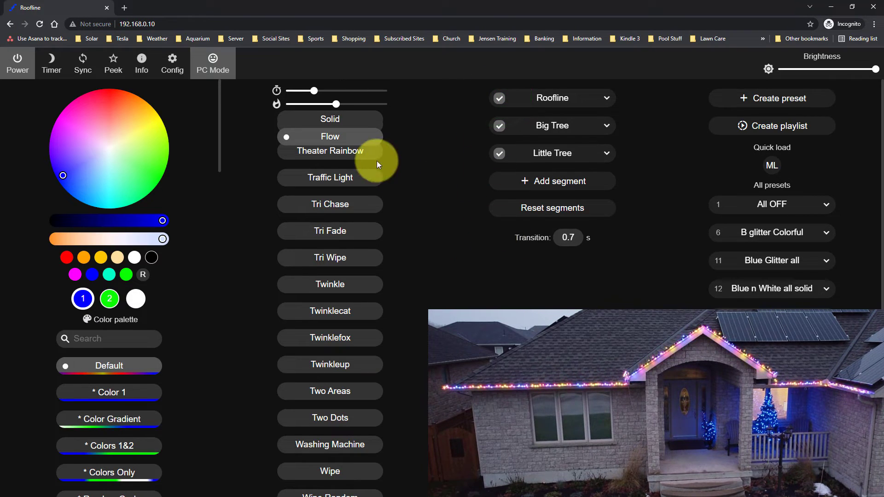
{"action": "left_click", "coordinate": [331, 231]}
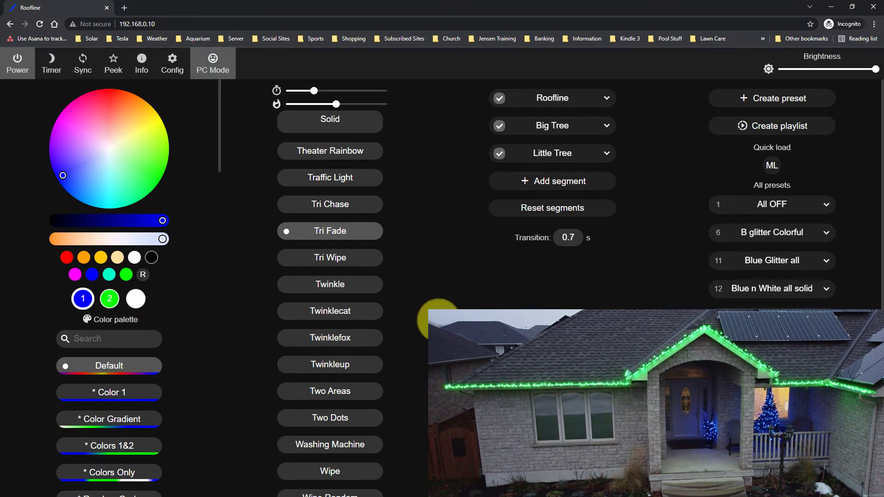
{"action": "left_click", "coordinate": [799, 102]}
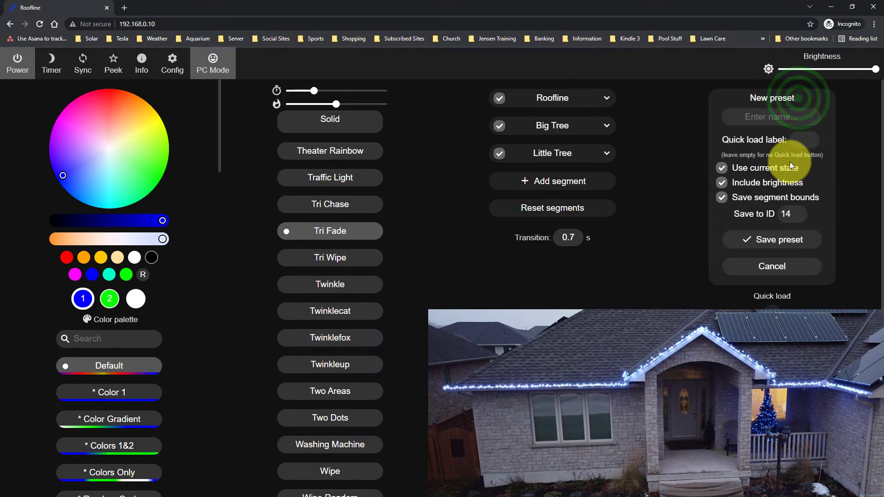
{"action": "left_click", "coordinate": [771, 117]}
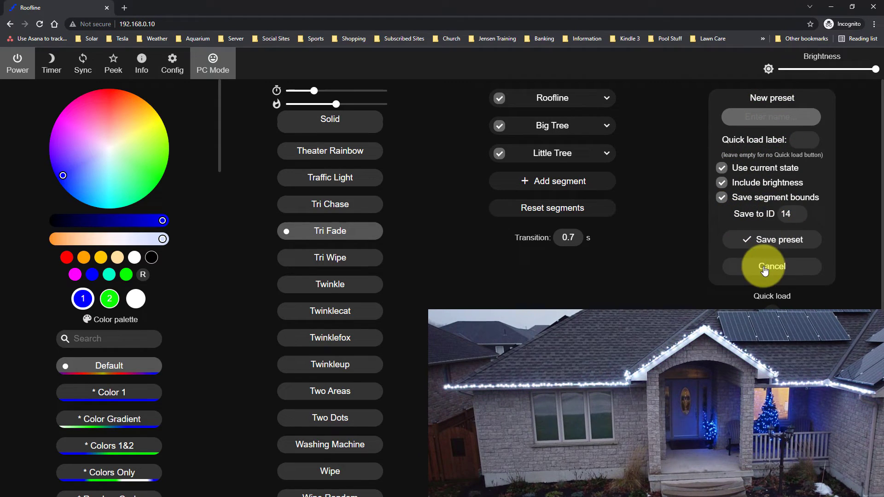
{"action": "left_click", "coordinate": [762, 265]}
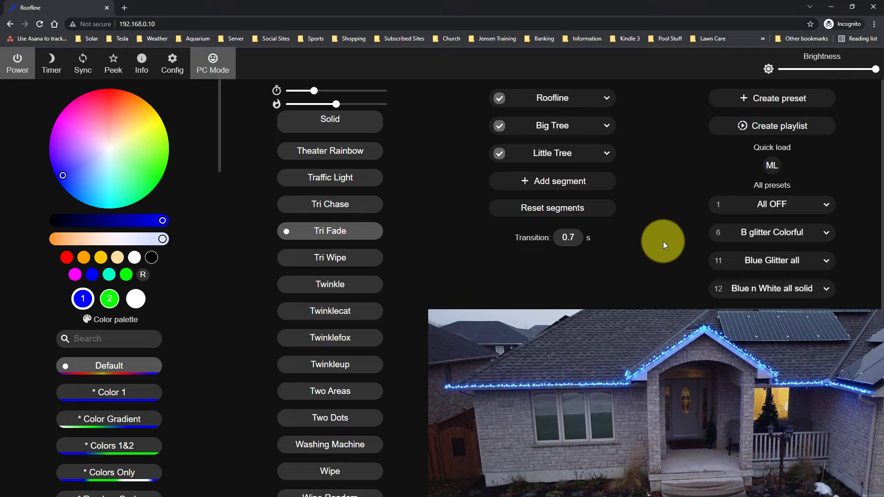
Load the All OFF preset and scroll the preset list down to Startup
{"action": "left_click", "coordinate": [767, 210]}
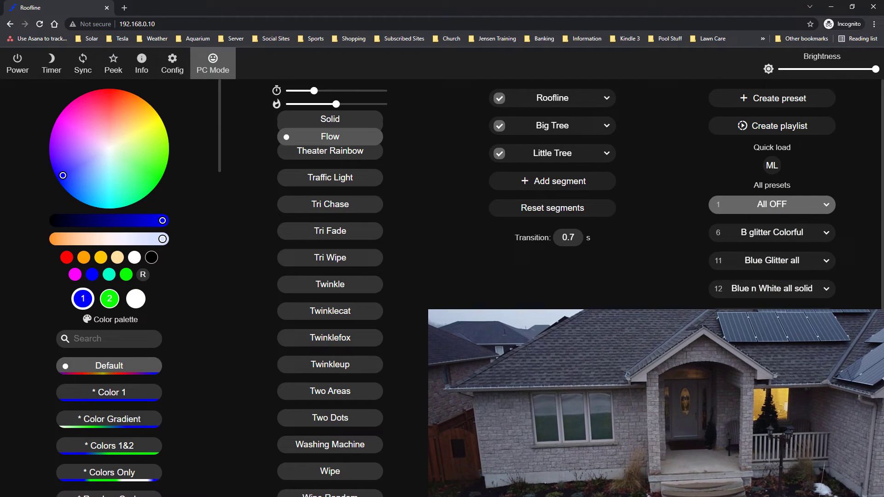
{"action": "scroll", "coordinate": [771, 194], "scroll_direction": "down", "scroll_amount": 1}
{"action": "scroll", "coordinate": [686, 427], "scroll_direction": "down", "scroll_amount": 1}
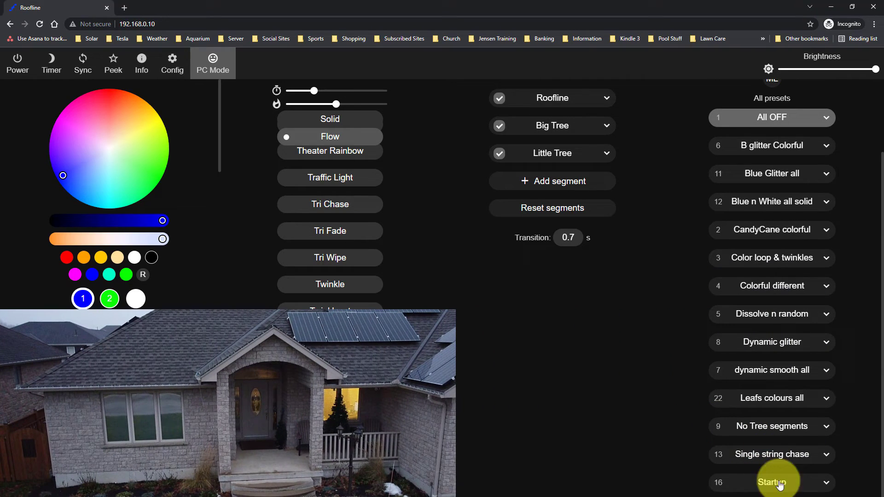
Run Single string chase, check its String segment's LED range, then load No Tree segments
{"action": "left_click", "coordinate": [774, 456]}
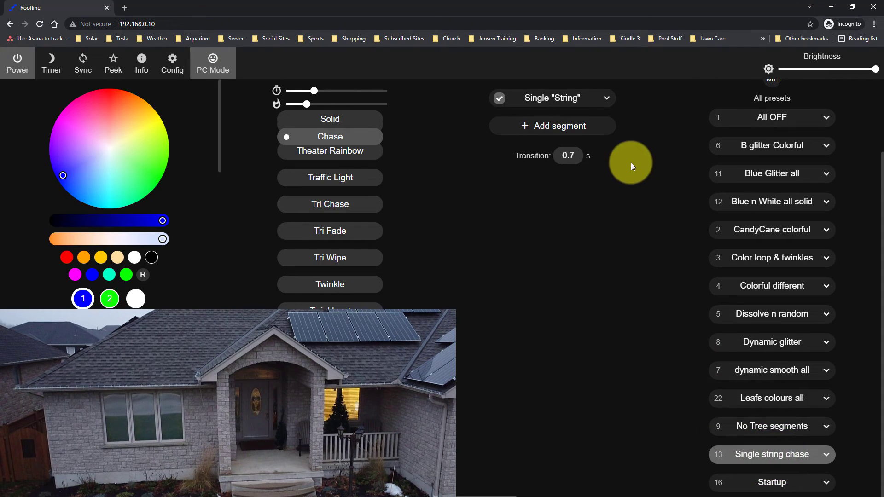
{"action": "left_click", "coordinate": [607, 99]}
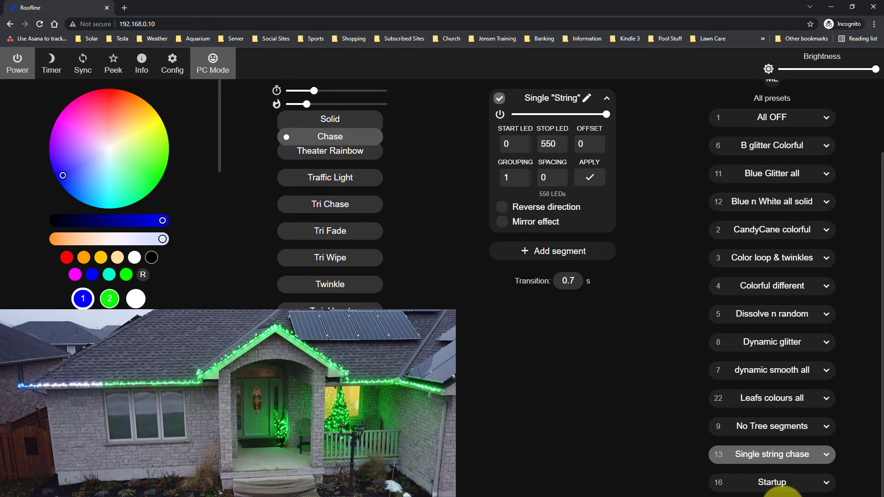
{"action": "left_click", "coordinate": [795, 419]}
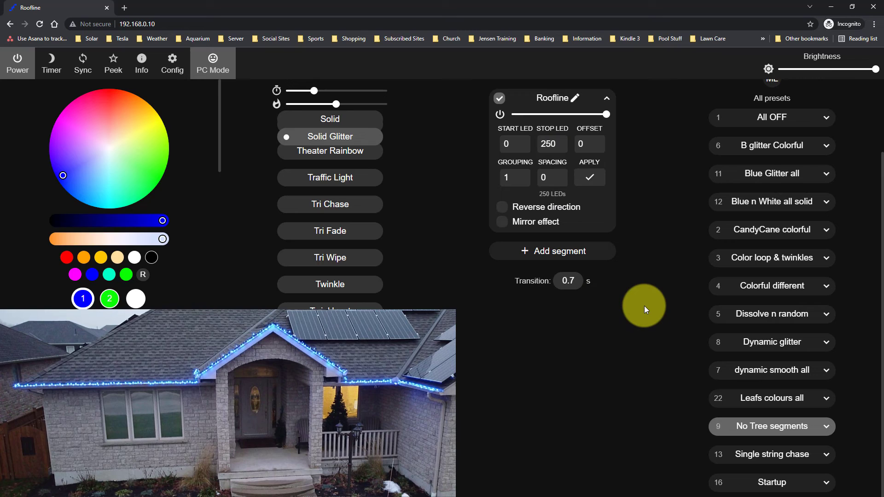
Load the Blue n White all solid preset with its Odd all and Even all segments
{"action": "left_click", "coordinate": [764, 206]}
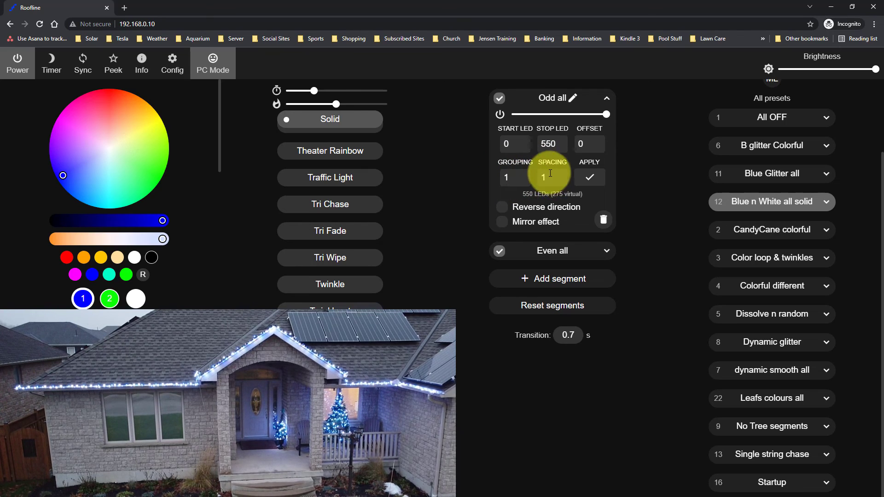
Expand the Even all segment to show start 1, stop 550, grouping 1 and spacing 1
{"action": "left_click", "coordinate": [606, 251]}
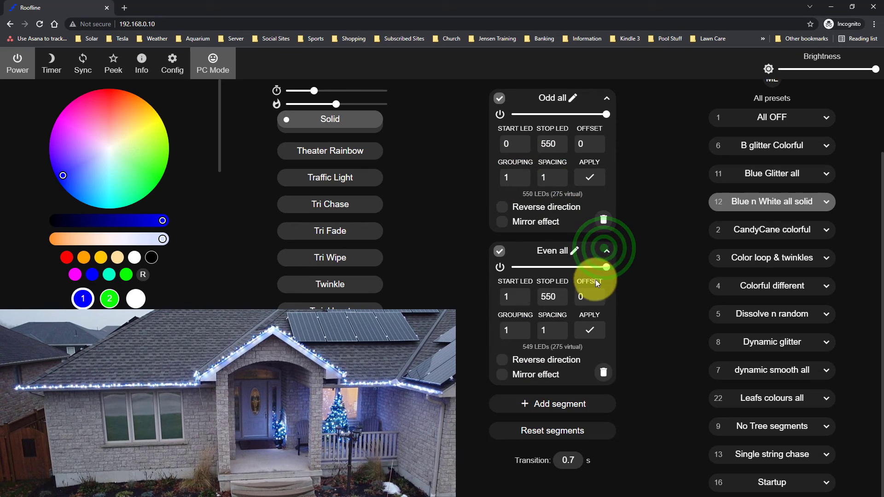